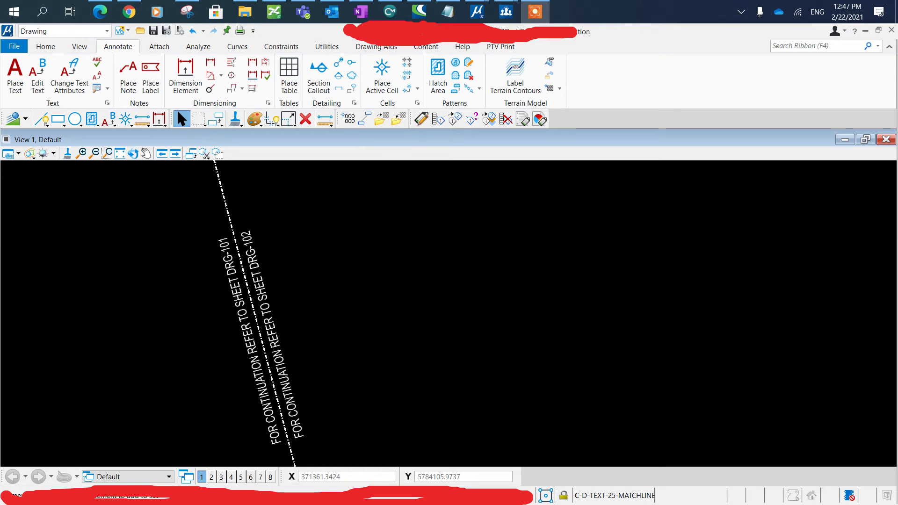
# Step: Open Find/Replace Text from the Annotate tab's text tools dropdown
pyautogui.click(590, 240)
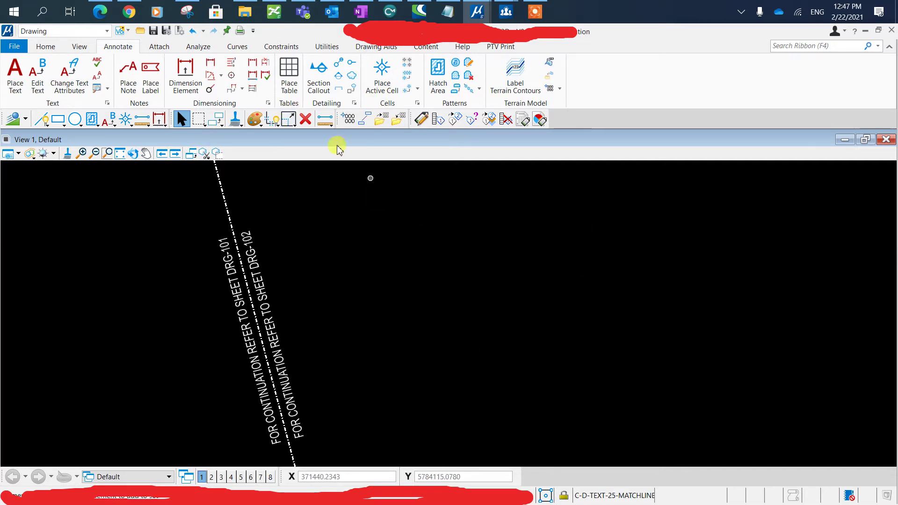
pyautogui.scroll(-5, 261, 263)
pyautogui.scroll(-3, 365, 265)
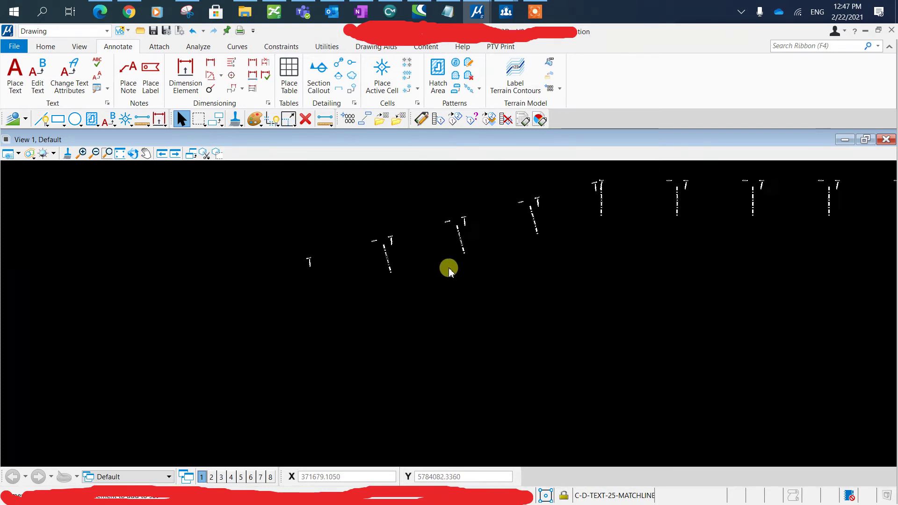
pyautogui.moveTo(798, 235); pyautogui.dragTo(479, 259, button='middle')
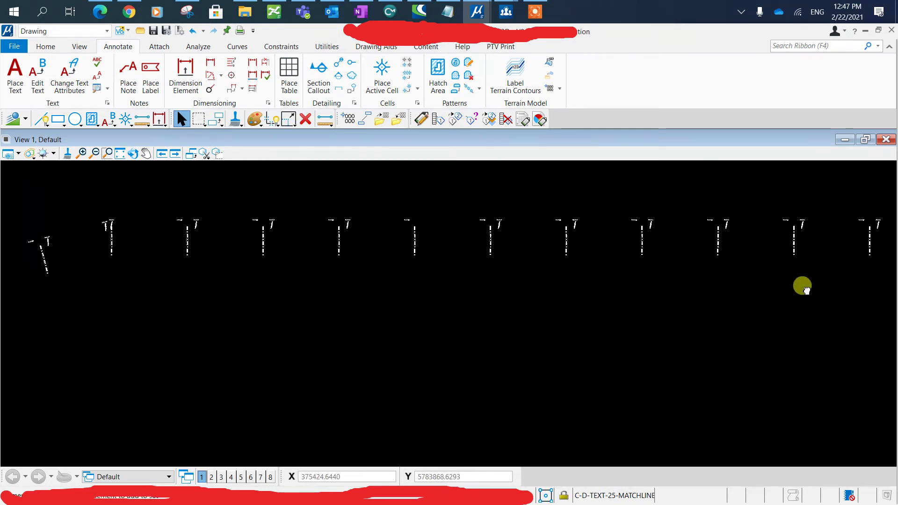
pyautogui.scroll(-3, 367, 223)
pyautogui.scroll(2, 482, 201)
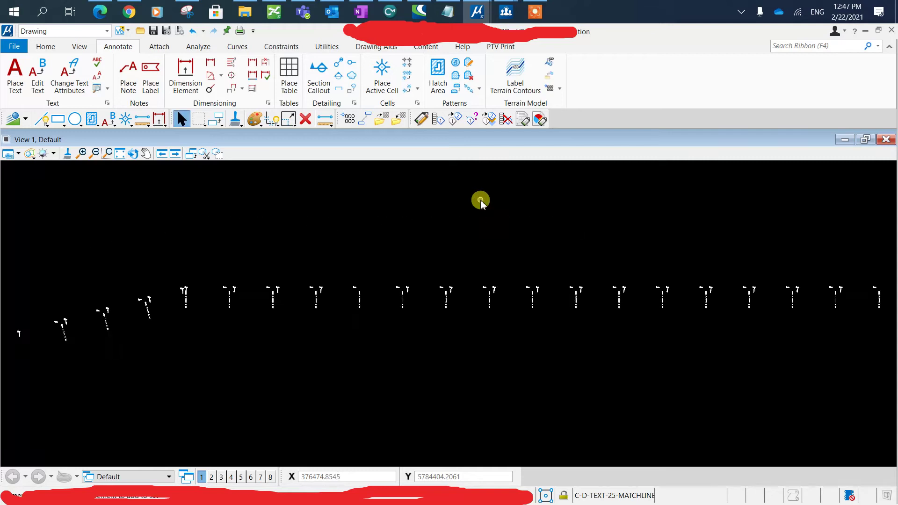
pyautogui.scroll(3, 297, 231)
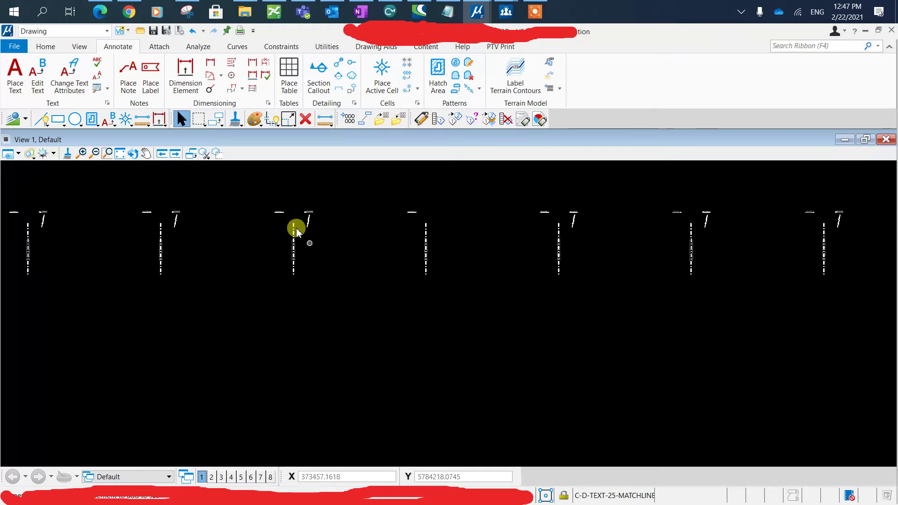
pyautogui.scroll(3, 317, 296)
pyautogui.scroll(3, 317, 296)
pyautogui.scroll(3, 297, 245)
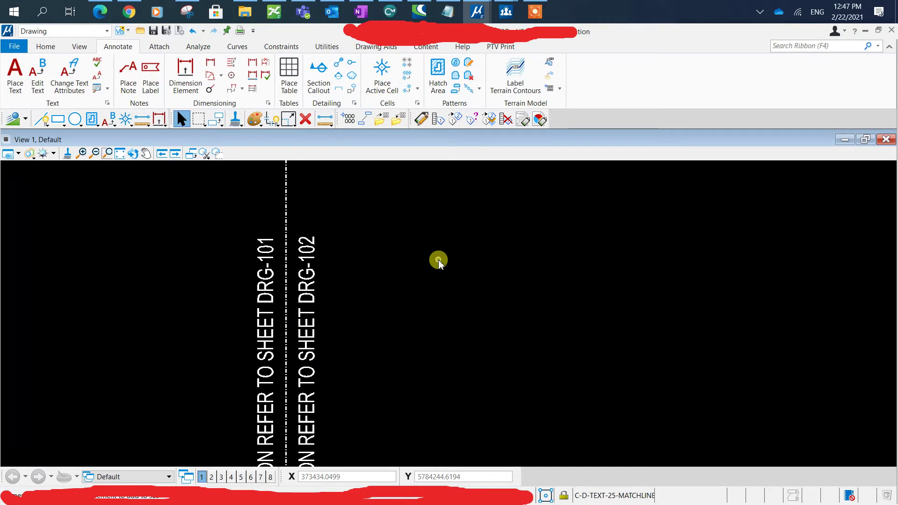
pyautogui.scroll(-5, 435, 257)
pyautogui.scroll(-2, 429, 251)
pyautogui.scroll(2, 470, 240)
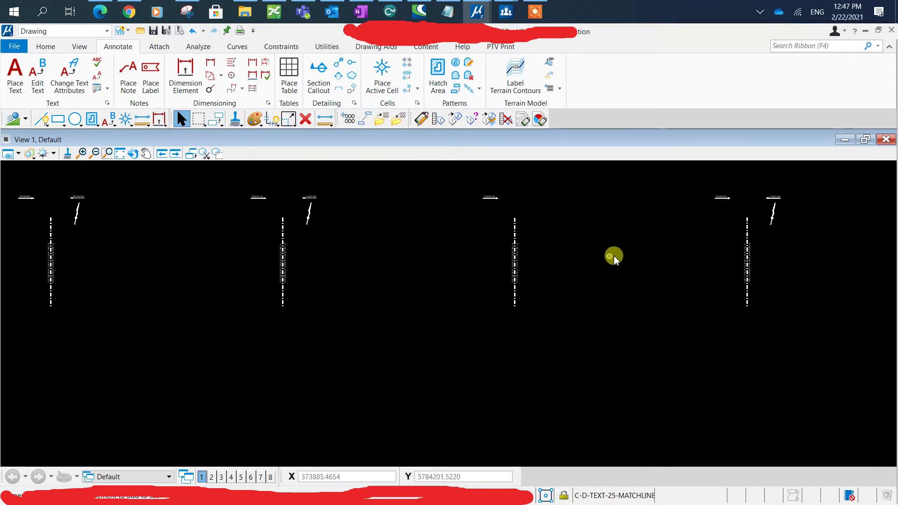
pyautogui.scroll(3, 347, 255)
pyautogui.scroll(2, 347, 254)
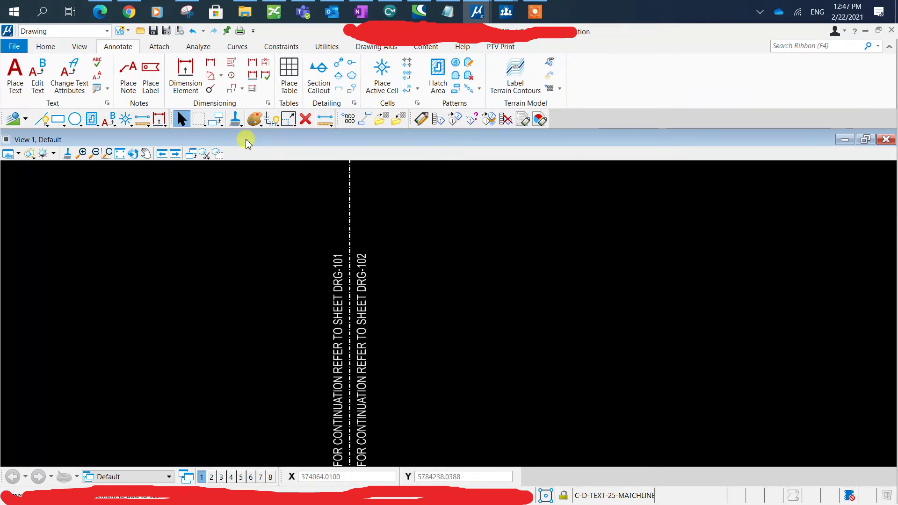
pyautogui.scroll(-5, 421, 243)
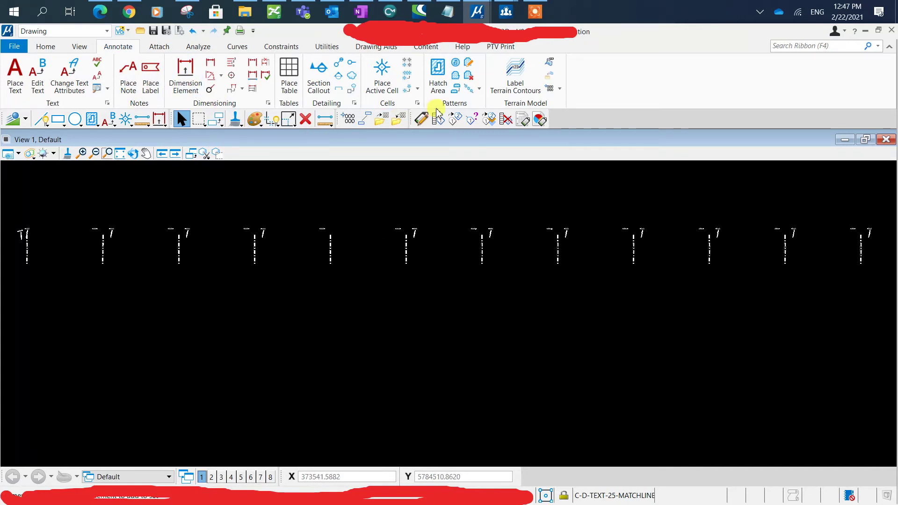
pyautogui.scroll(3, 413, 241)
pyautogui.scroll(3, 404, 267)
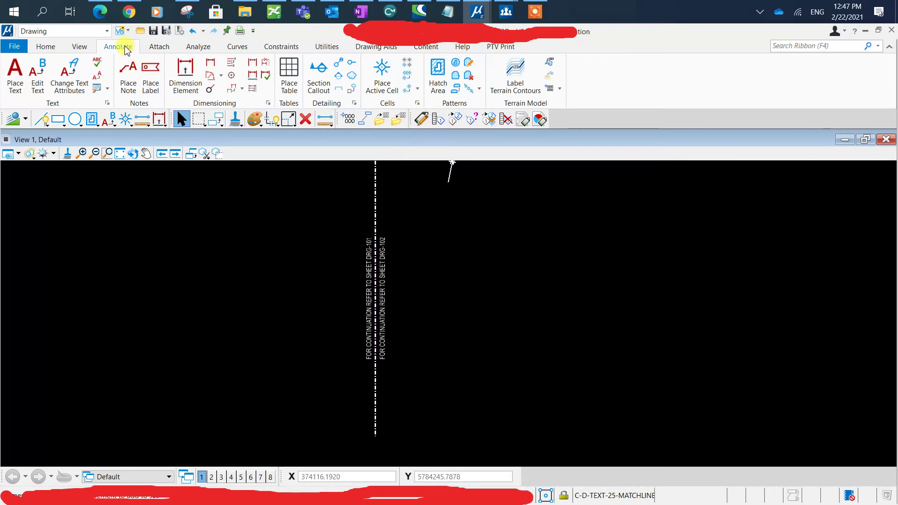
pyautogui.click(60, 47)
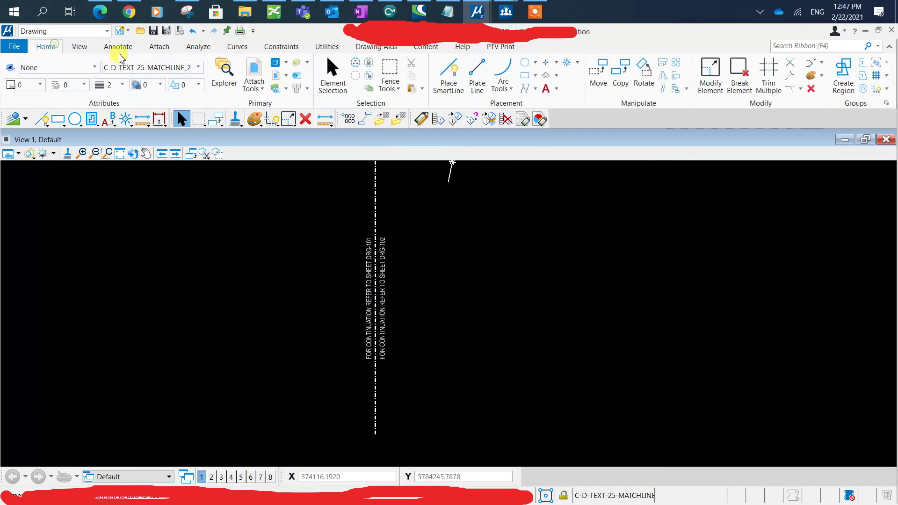
pyautogui.click(117, 47)
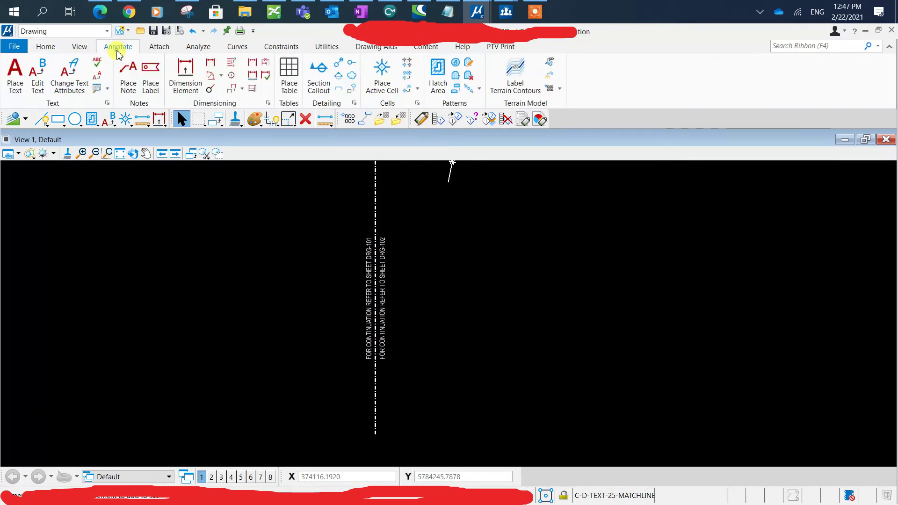
pyautogui.click(109, 93)
pyautogui.click(120, 119)
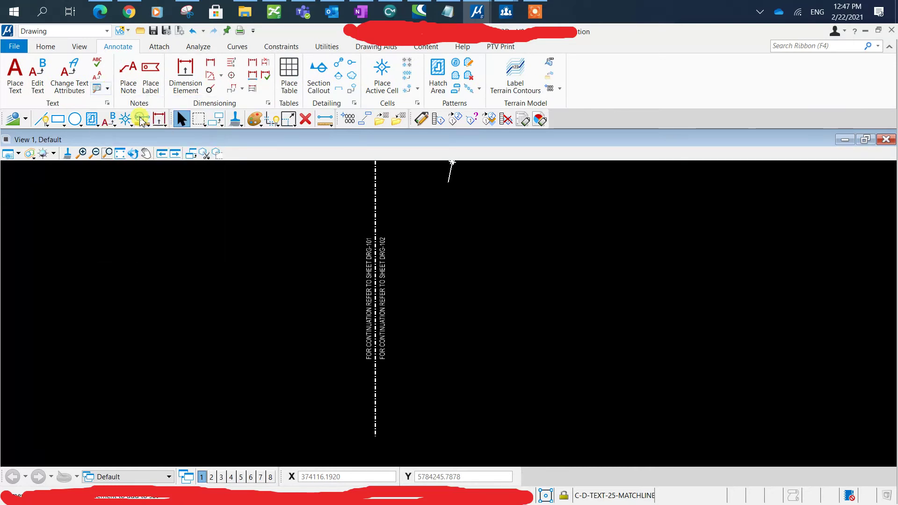
# Step: Replace all occurrences of '10' with '0' throughout the drawing text
pyautogui.moveTo(125, 129); pyautogui.dragTo(199, 201)
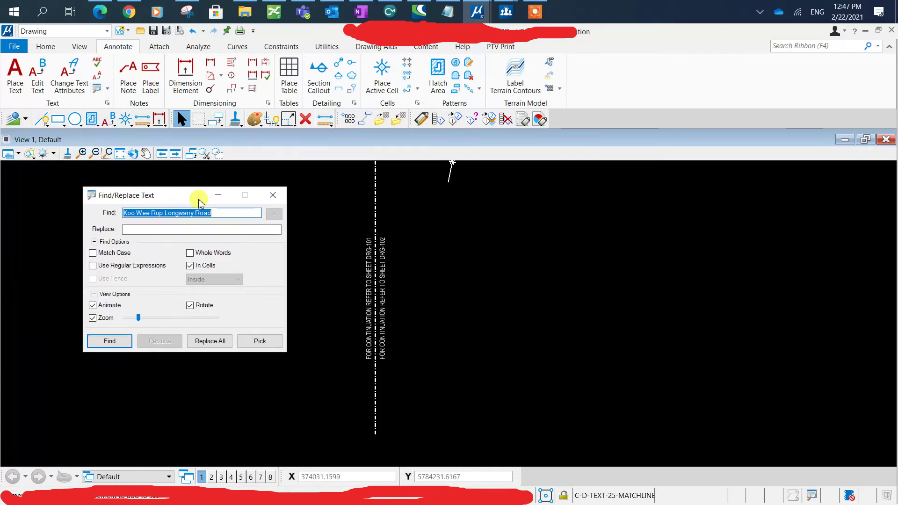
pyautogui.write('10')
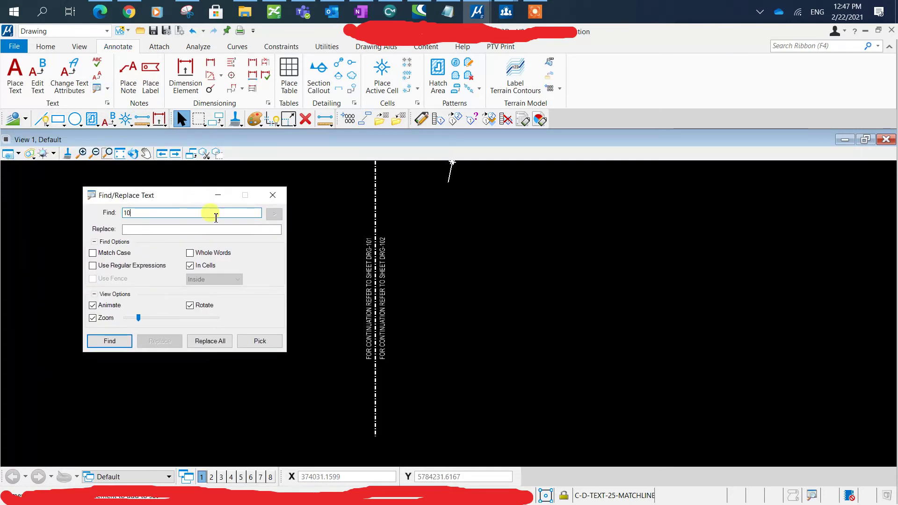
pyautogui.click(193, 230)
pyautogui.write('0')
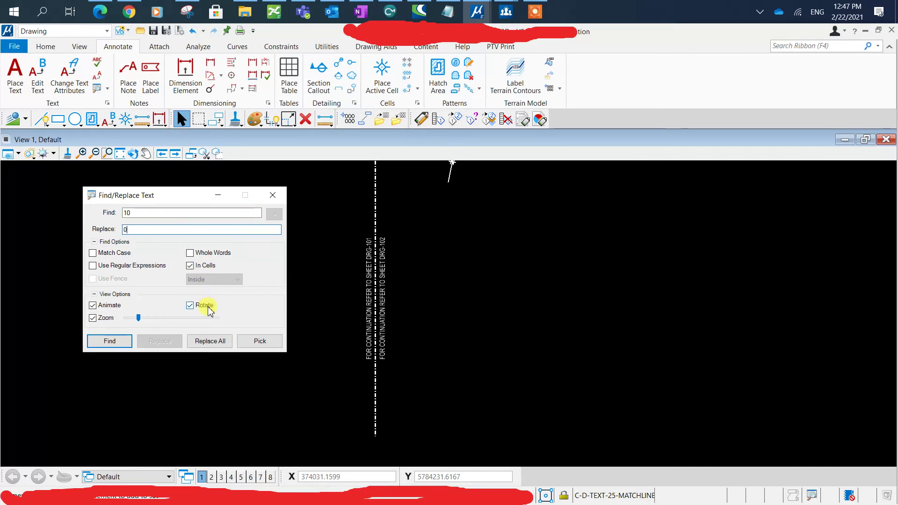
pyautogui.click(206, 345)
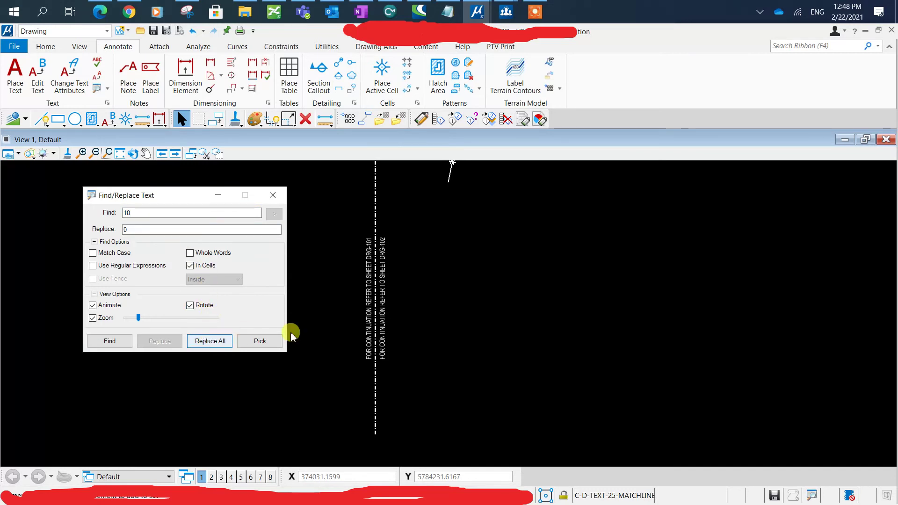
# Step: Dismiss the Search Completed message and close the Find/Replace Text dialog
pyautogui.click(450, 313)
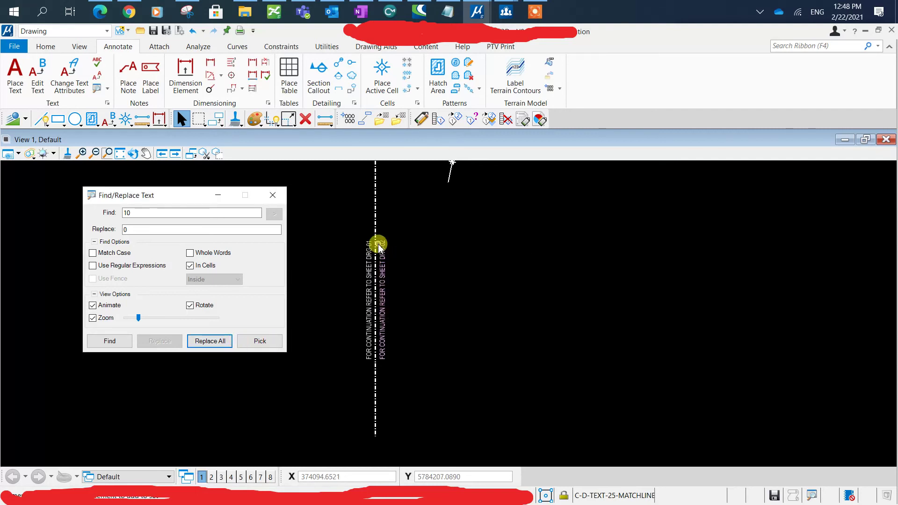
pyautogui.scroll(-5, 397, 247)
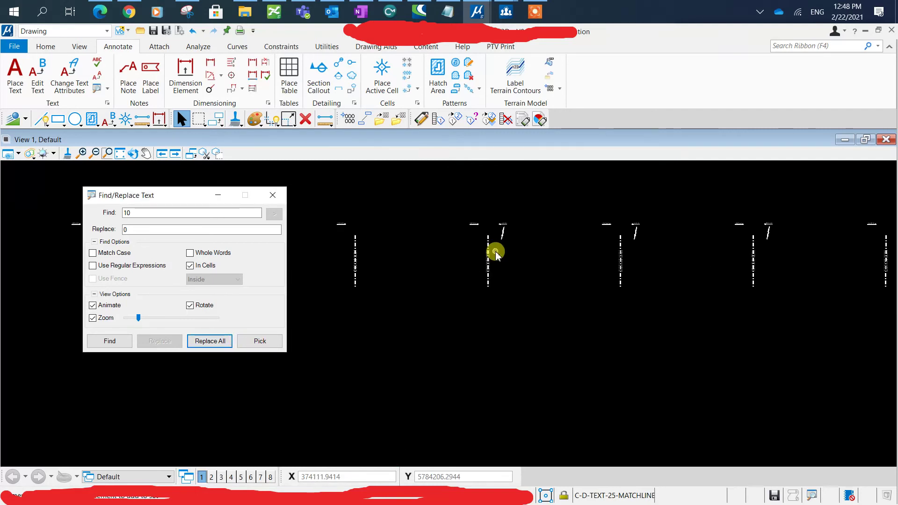
pyautogui.scroll(3, 354, 248)
pyautogui.scroll(2, 355, 248)
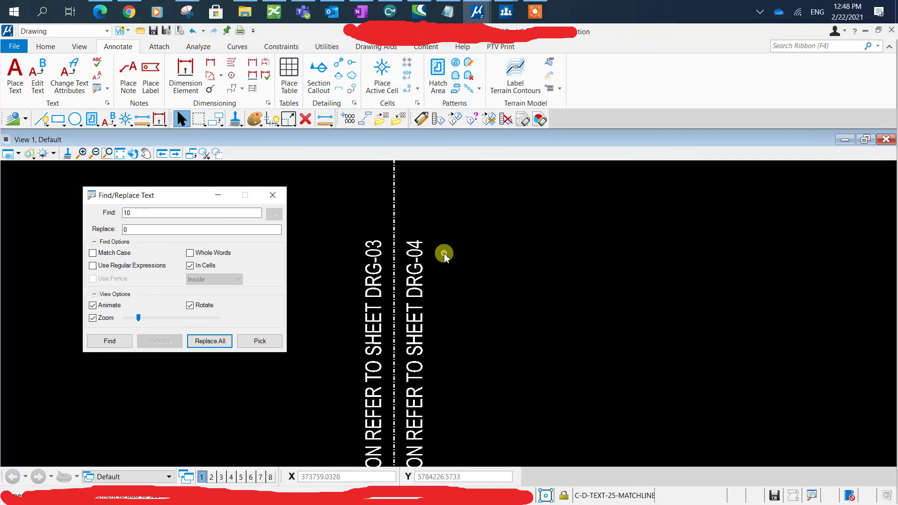
pyautogui.scroll(-5, 443, 253)
pyautogui.scroll(2, 356, 247)
pyautogui.scroll(2, 381, 261)
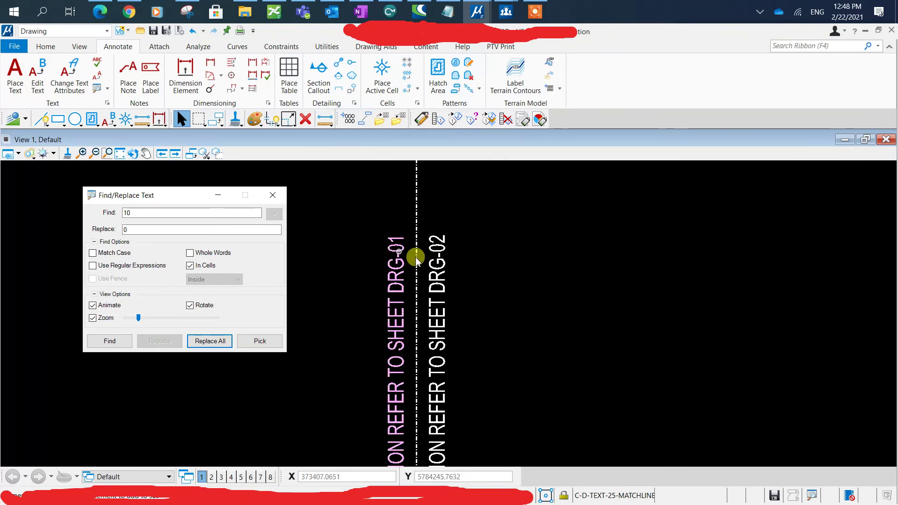
pyautogui.scroll(-3, 399, 282)
pyautogui.scroll(-4, 405, 271)
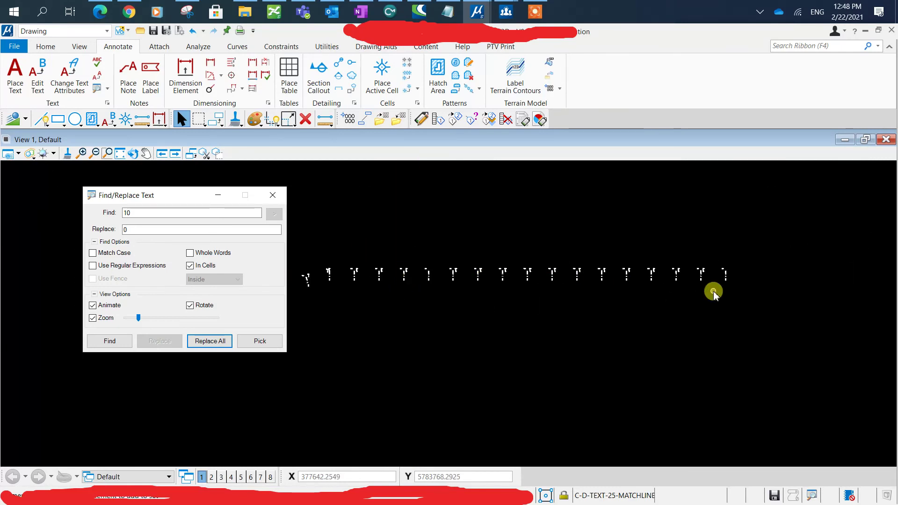
pyautogui.scroll(3, 738, 279)
pyautogui.scroll(2, 690, 257)
pyautogui.scroll(2, 631, 261)
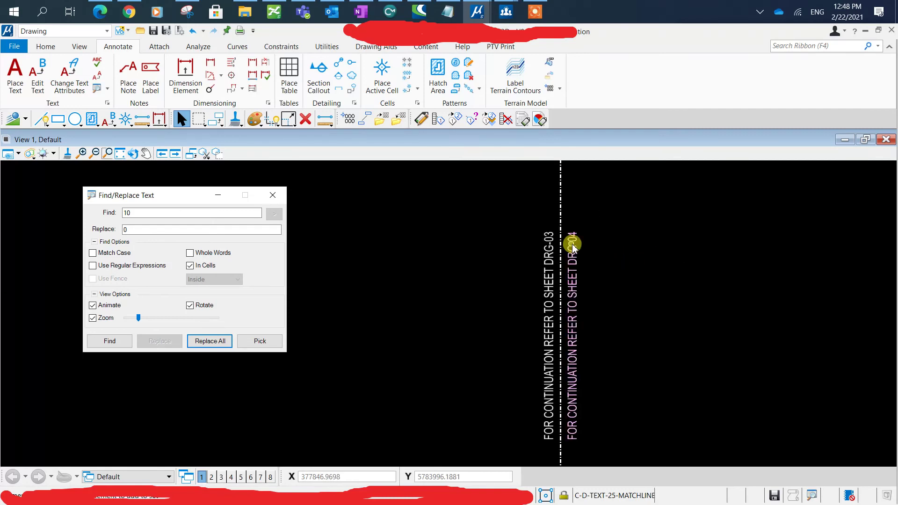
pyautogui.scroll(2, 574, 244)
pyautogui.scroll(-2, 611, 252)
pyautogui.scroll(-2, 613, 251)
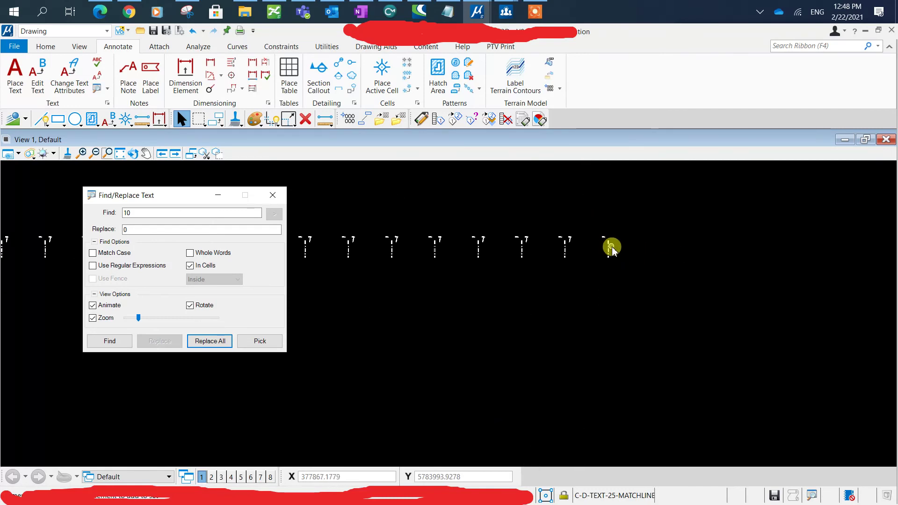
pyautogui.click(272, 195)
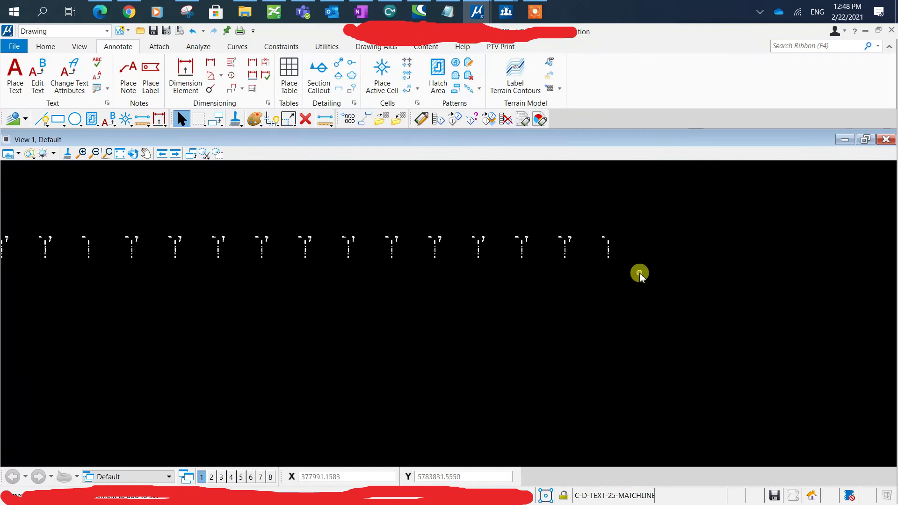
pyautogui.scroll(-2, 638, 271)
pyautogui.scroll(2, 655, 242)
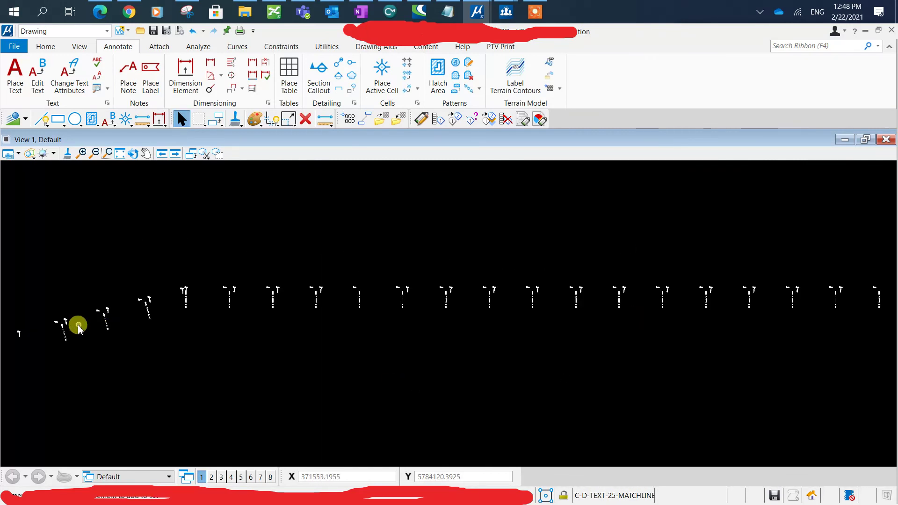